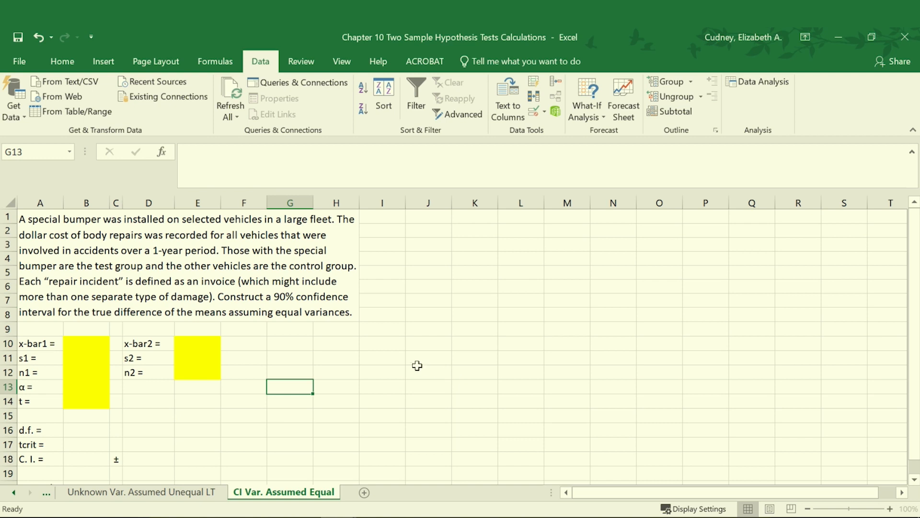
Step: Apply black font color to the first sample's mean, standard deviation and size in cells B10, B11 and B12
{"action": "left_click", "coordinate": [92, 346]}
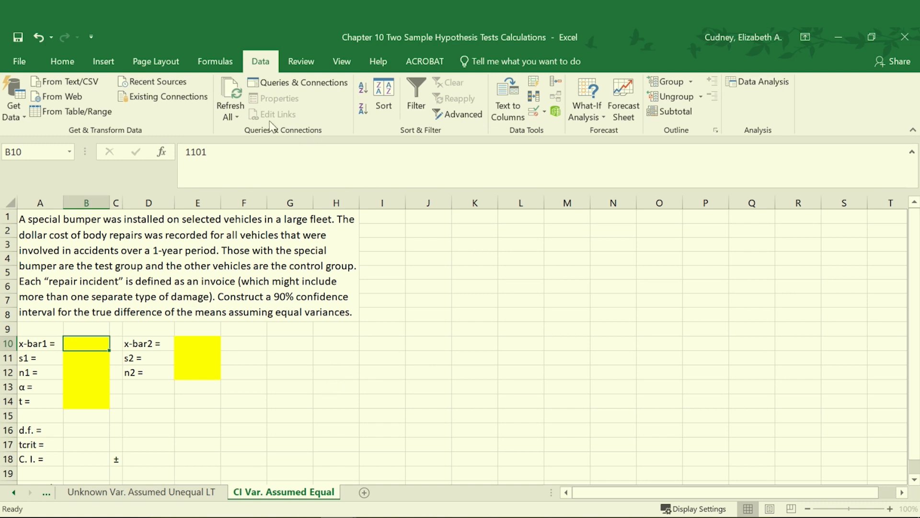
{"action": "left_click", "coordinate": [66, 60]}
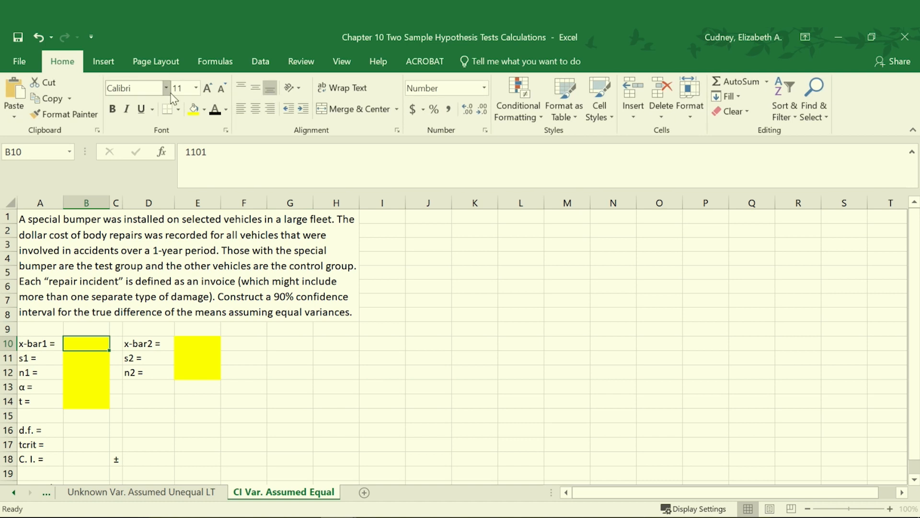
{"action": "left_click", "coordinate": [216, 111]}
{"action": "left_click", "coordinate": [90, 363]}
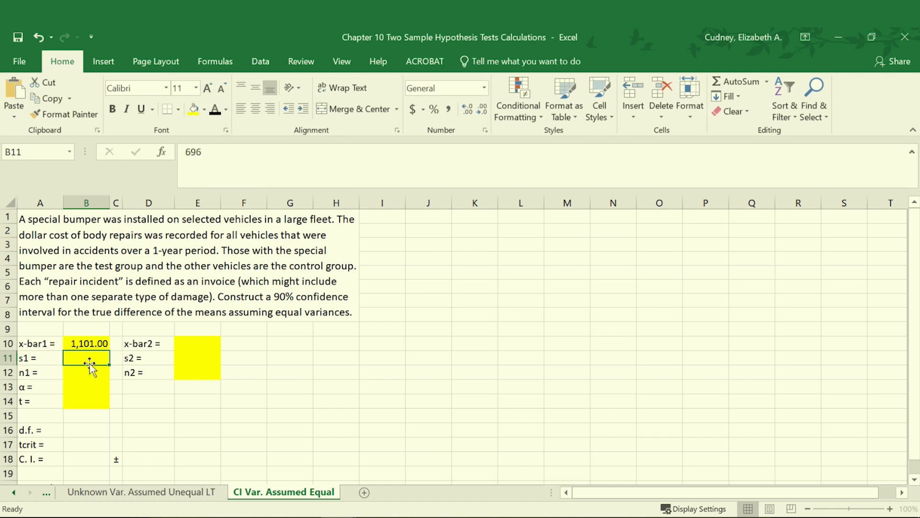
{"action": "left_click", "coordinate": [216, 111]}
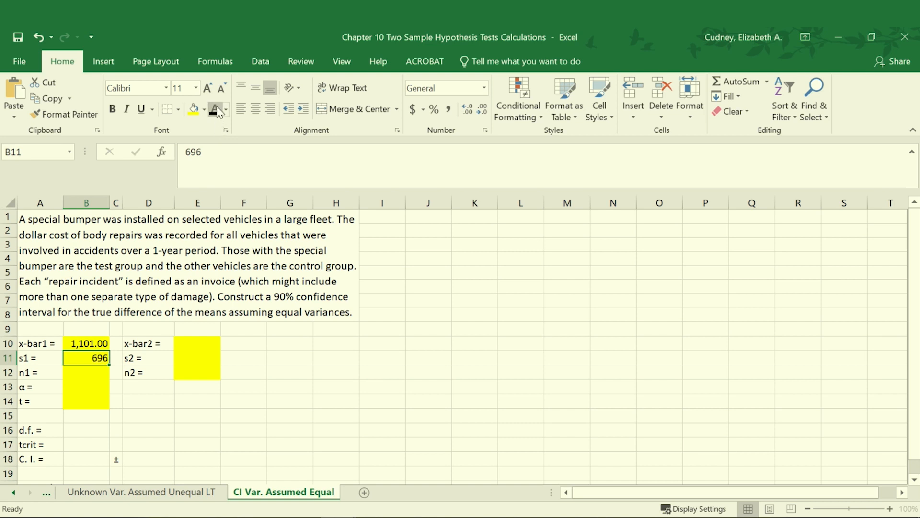
{"action": "left_click", "coordinate": [86, 374]}
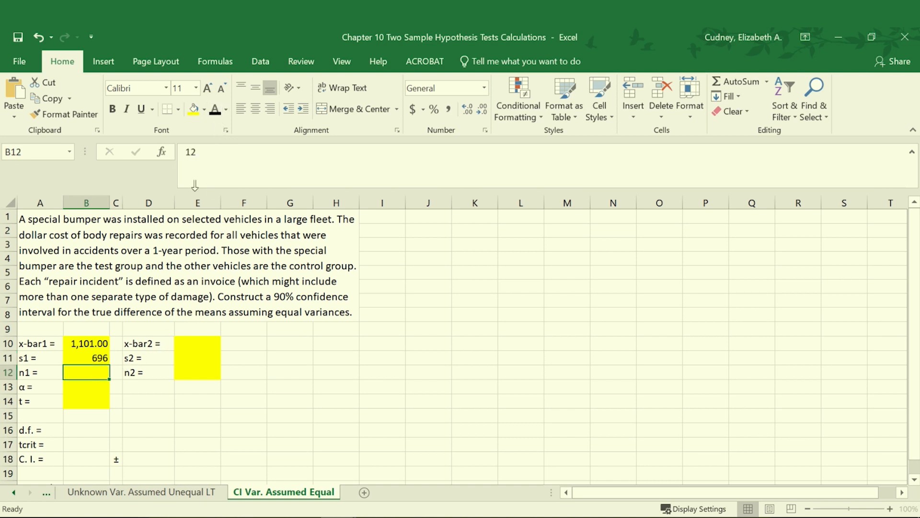
{"action": "left_click", "coordinate": [217, 111]}
Step: Apply black font color to the second sample's mean, standard deviation and size in cells E10, E11 and E12
{"action": "left_click", "coordinate": [191, 343]}
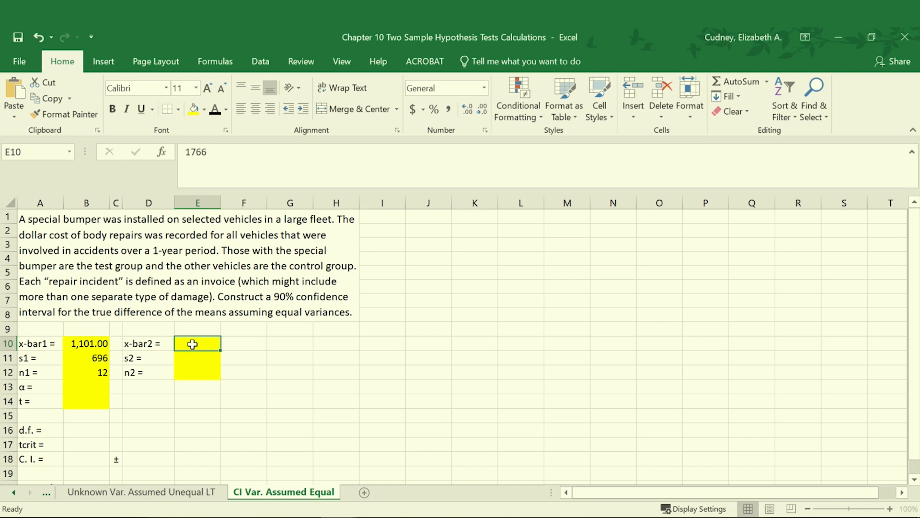
{"action": "left_click", "coordinate": [217, 111]}
{"action": "left_click", "coordinate": [201, 356]}
{"action": "left_click", "coordinate": [215, 110]}
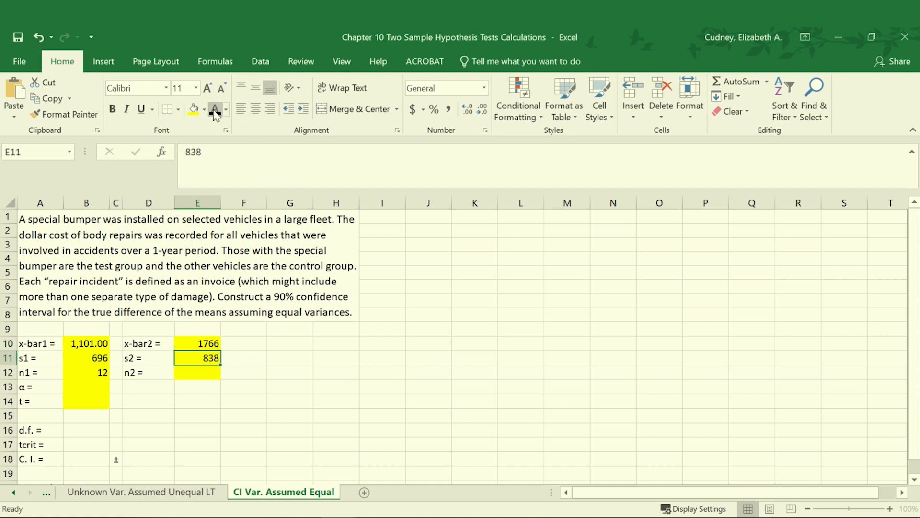
{"action": "left_click", "coordinate": [188, 376]}
{"action": "left_click", "coordinate": [215, 109]}
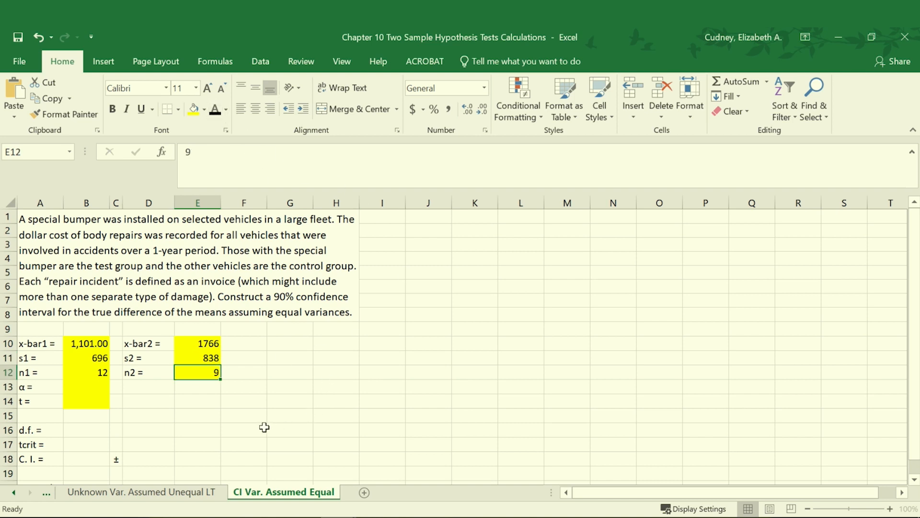
Step: Apply black font color to the α value in B13 and the t value in B14
{"action": "left_click", "coordinate": [81, 387]}
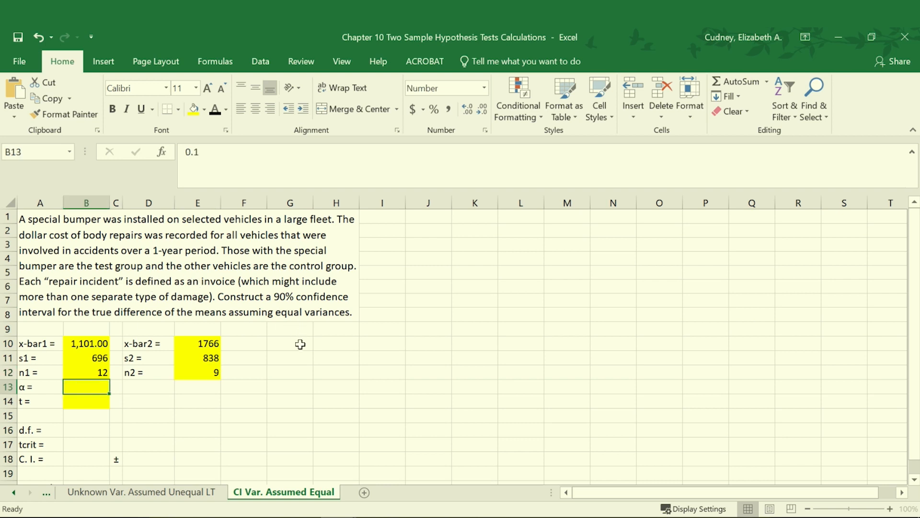
{"action": "left_click", "coordinate": [215, 110]}
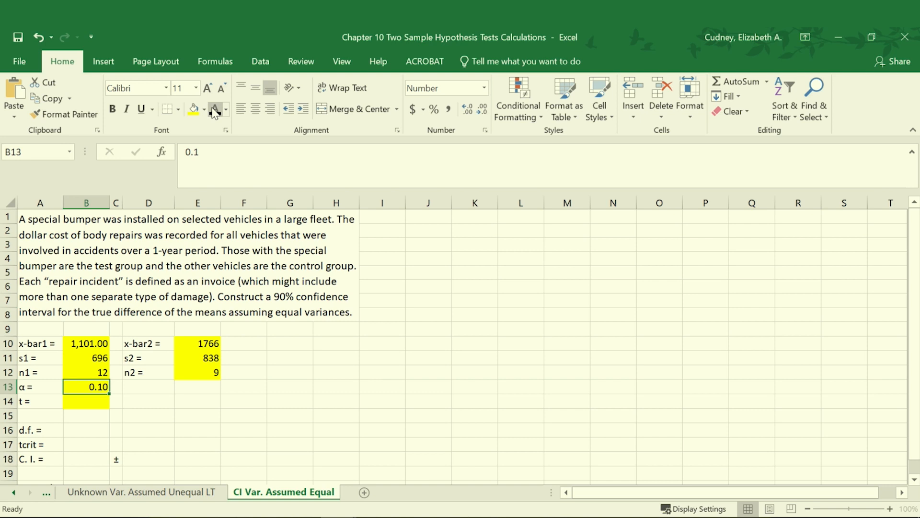
{"action": "left_click", "coordinate": [86, 404]}
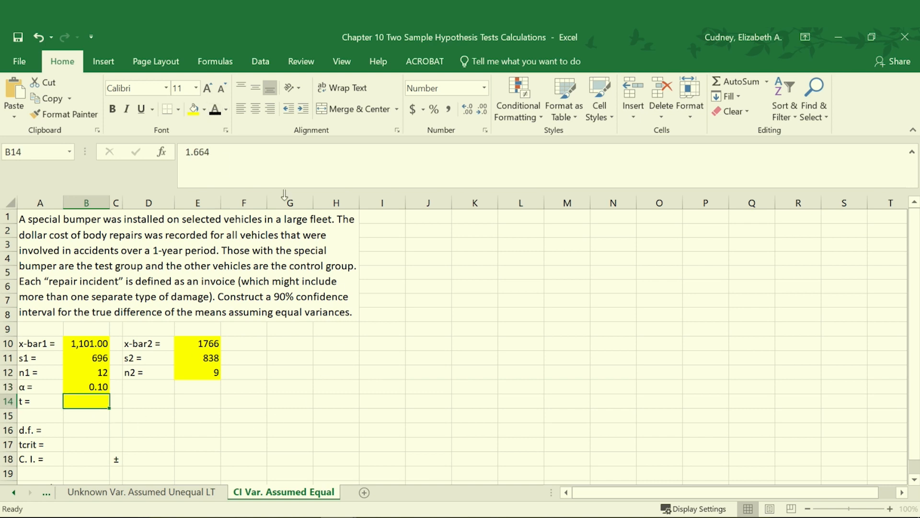
{"action": "left_click", "coordinate": [216, 112]}
Step: Apply black font color to the degrees of freedom in B16 and tcrit in B17, and review the cell references in the tcrit formula
{"action": "left_click", "coordinate": [84, 432]}
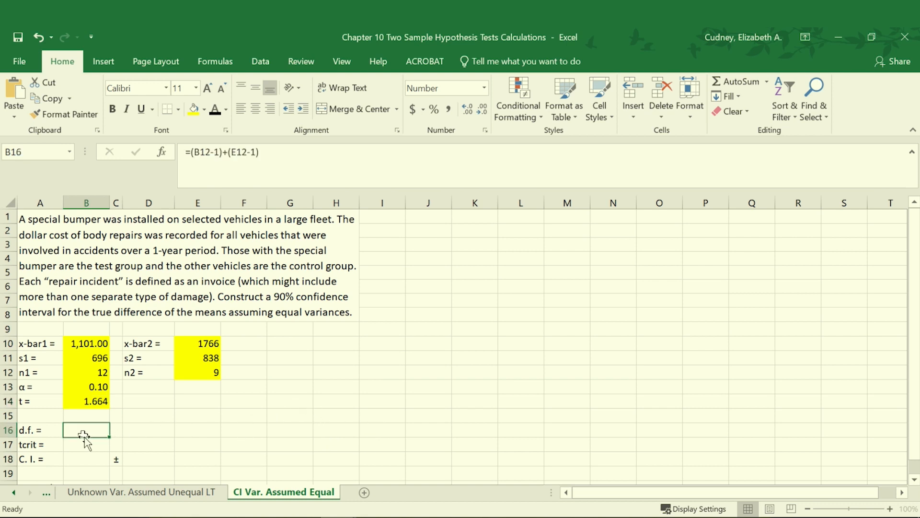
{"action": "left_click", "coordinate": [216, 111]}
{"action": "left_click", "coordinate": [82, 444]}
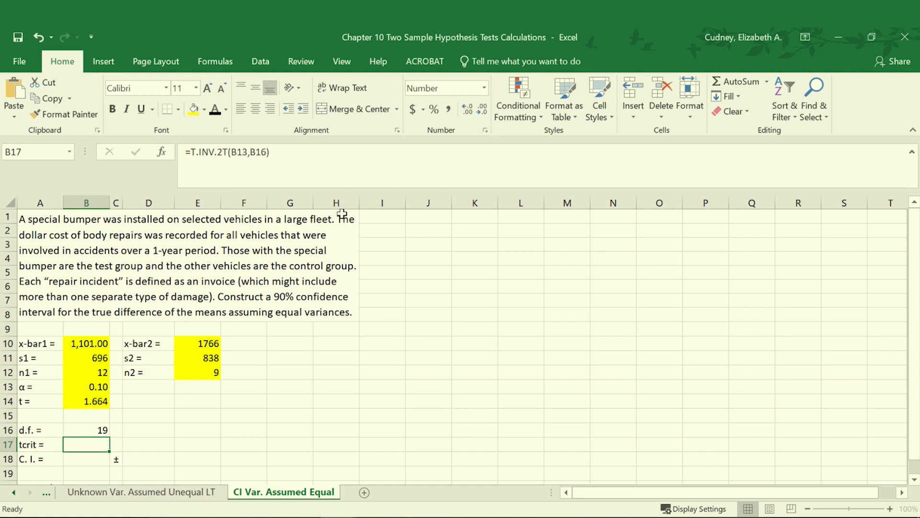
{"action": "left_click", "coordinate": [215, 109]}
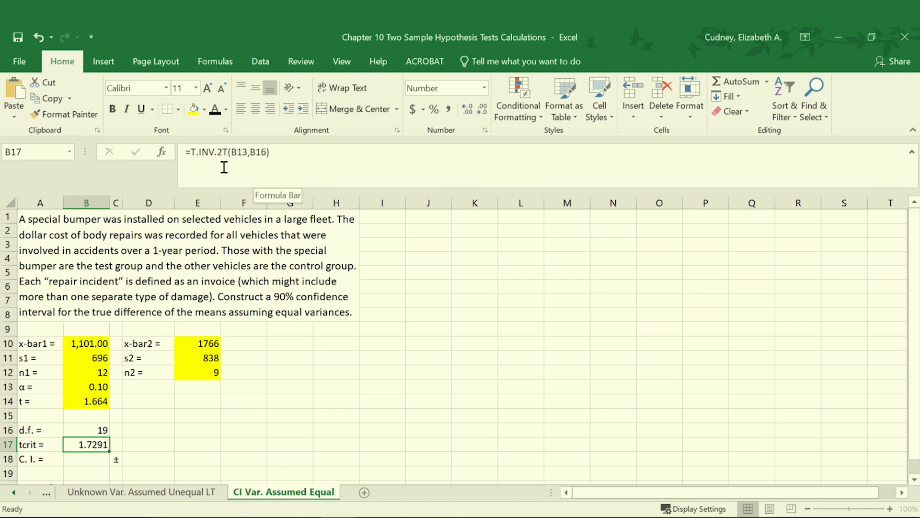
{"action": "left_click", "coordinate": [235, 152]}
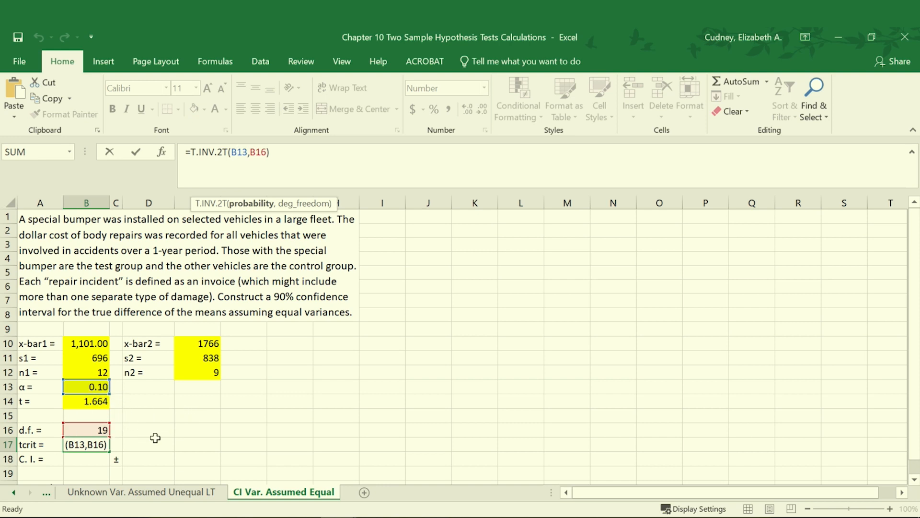
{"action": "key", "text": "Return"}
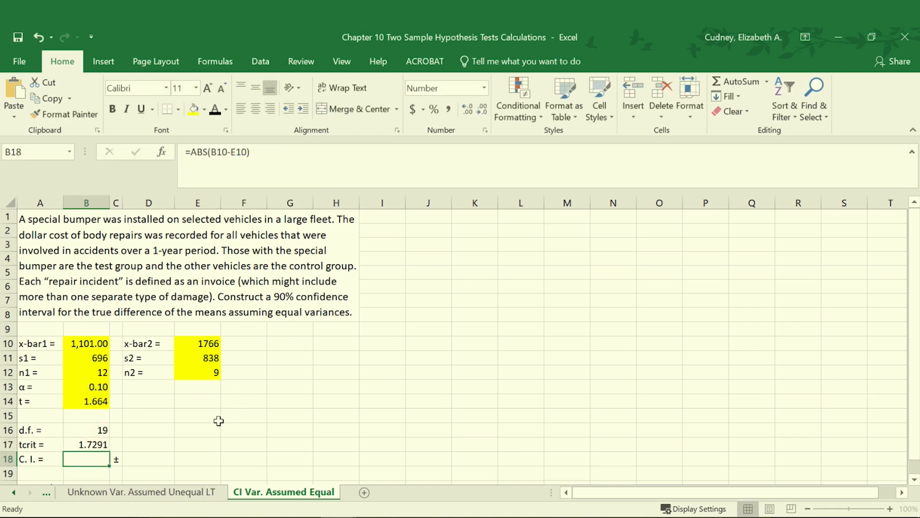
Step: Apply black font color to the confidence interval's mean difference in B18 and its margin of error in D18
{"action": "left_click", "coordinate": [215, 110]}
{"action": "left_click", "coordinate": [149, 461]}
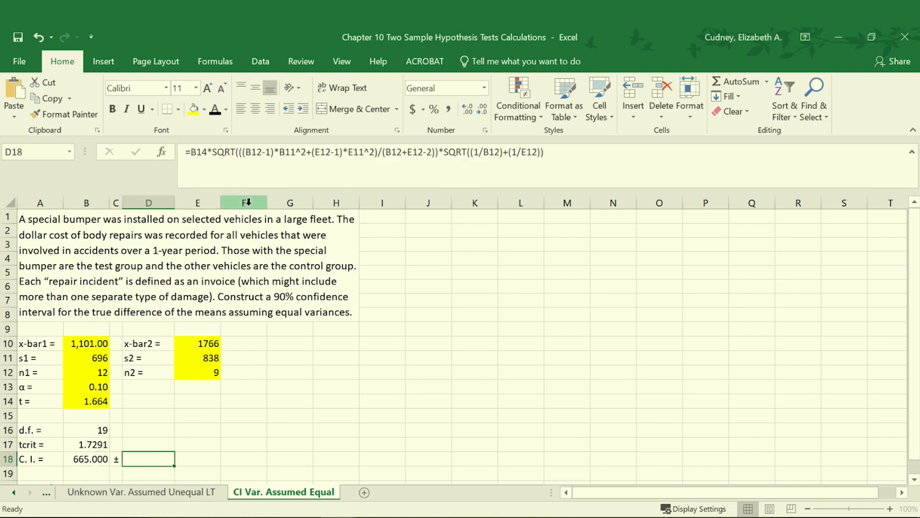
{"action": "left_click", "coordinate": [214, 109]}
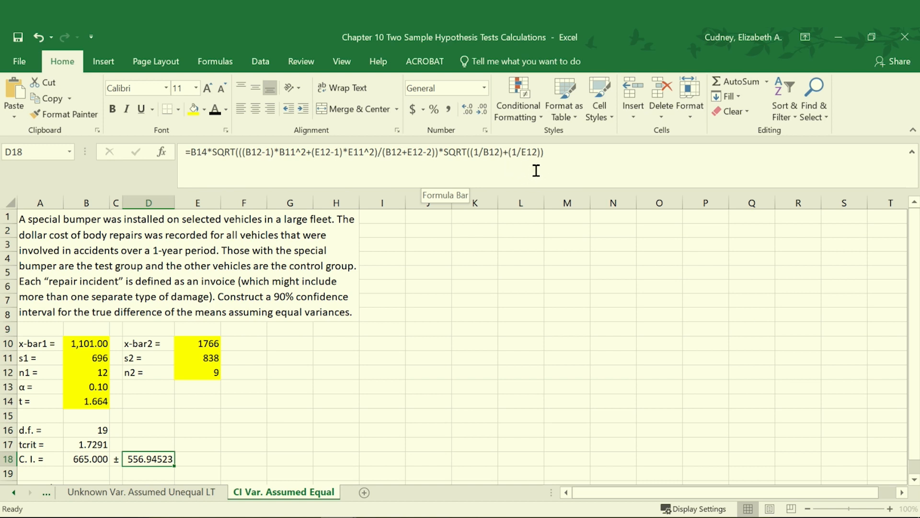
{"action": "key", "text": "Return"}
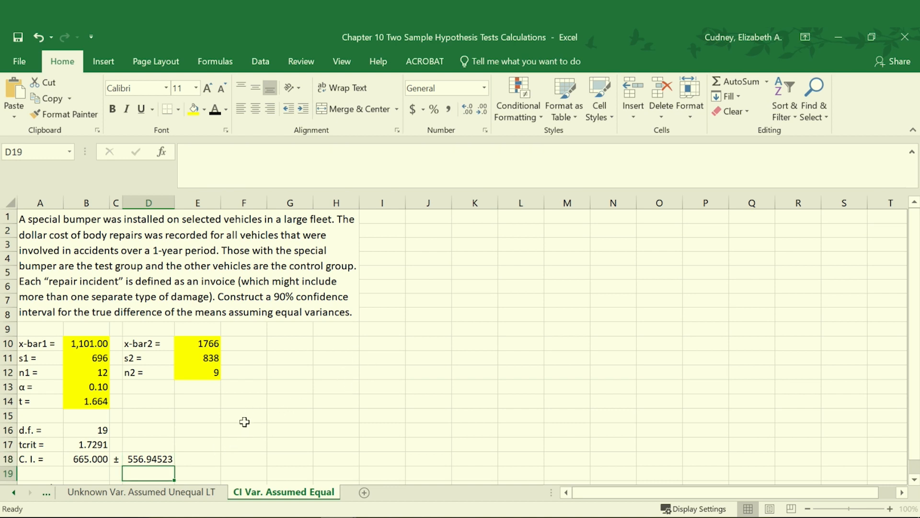
Step: Apply black font color to the interval's lower limit in B20 and upper limit in D20
{"action": "scroll", "coordinate": [247, 424], "scroll_direction": "down", "scroll_amount": 1}
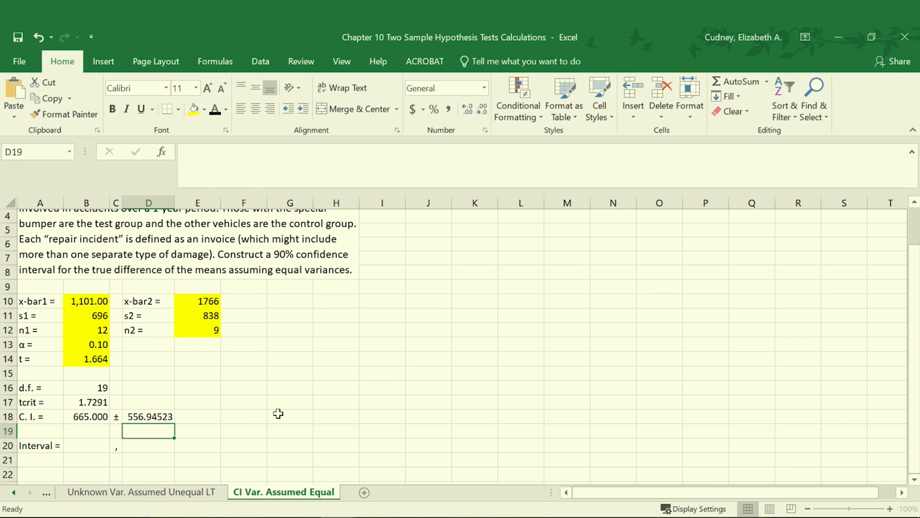
{"action": "left_click", "coordinate": [87, 448]}
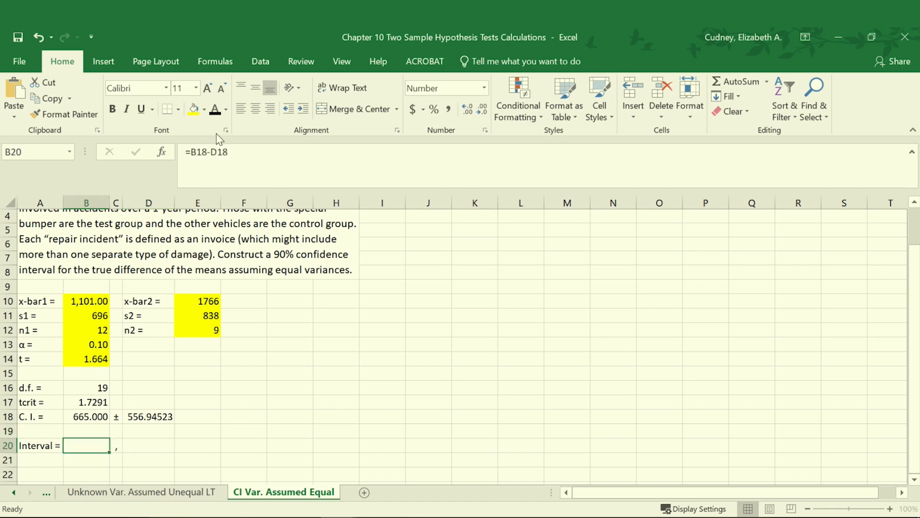
{"action": "left_click", "coordinate": [215, 109]}
{"action": "left_click", "coordinate": [144, 448]}
{"action": "left_click", "coordinate": [241, 108]}
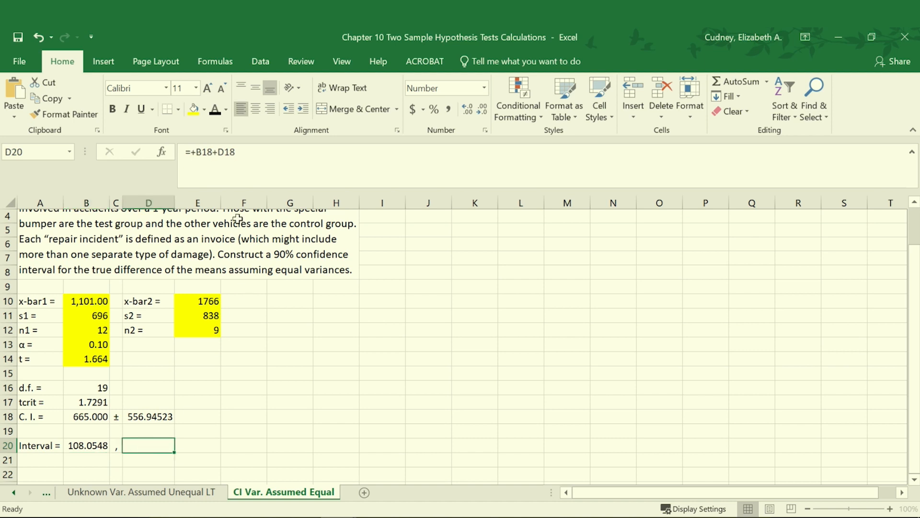